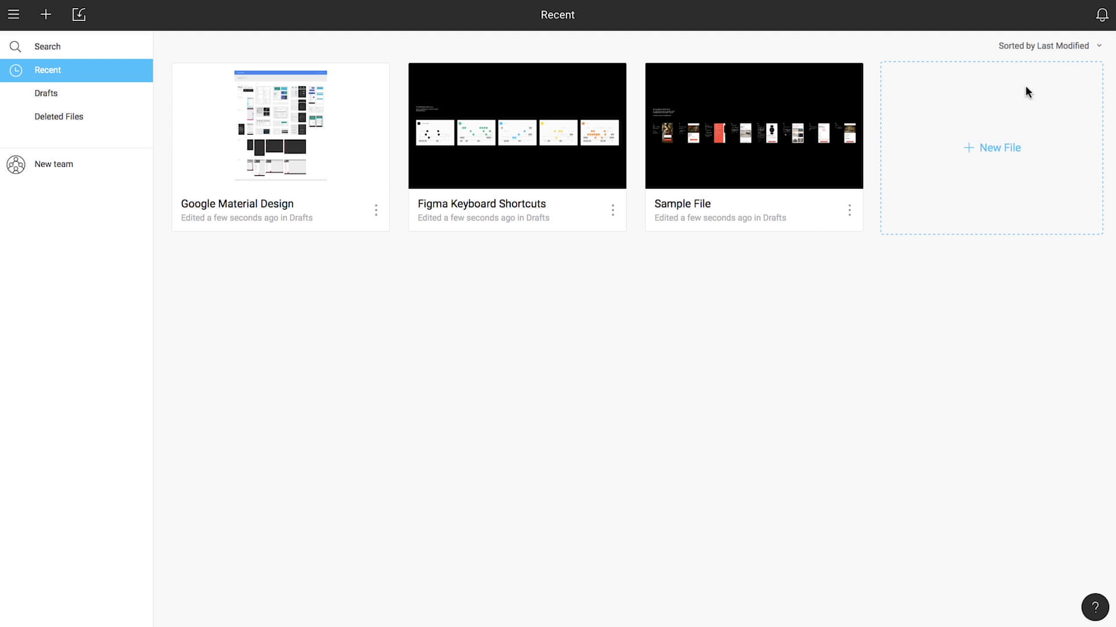
# Step: Sort recent files by File Name, delete Google Material Design, and briefly check Help & Feedback
pyautogui.click(1097, 48)
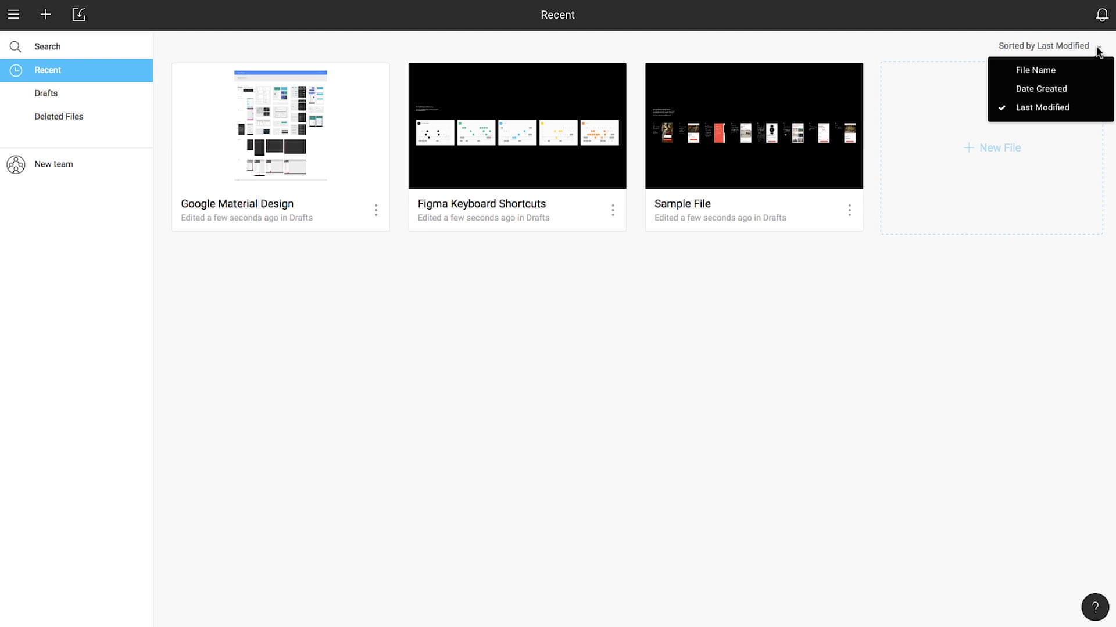
pyautogui.click(1055, 71)
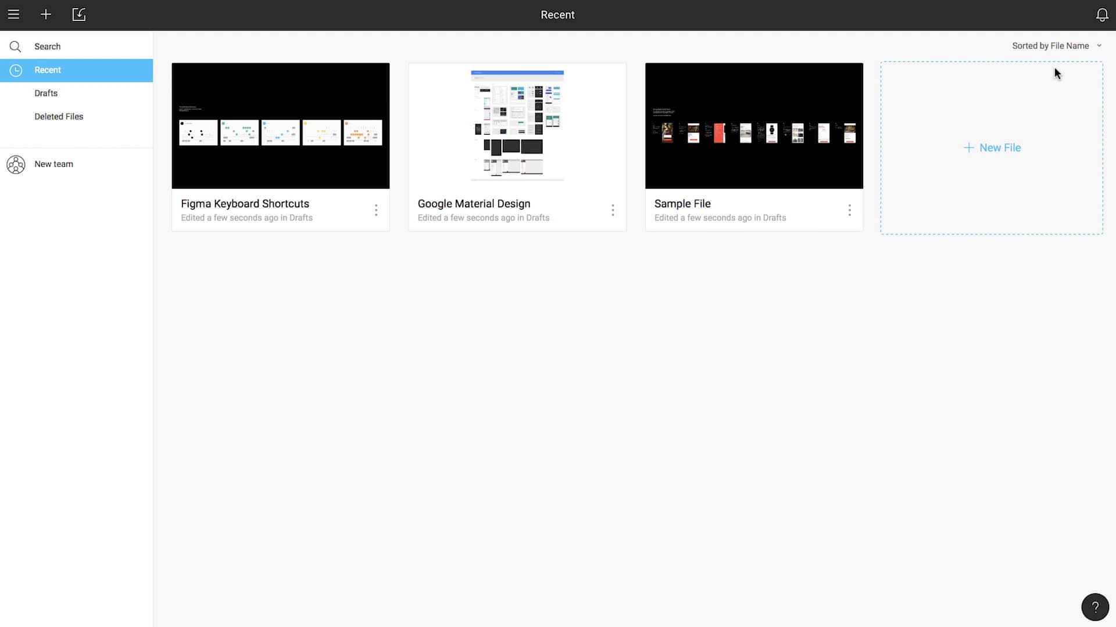
pyautogui.click(612, 210)
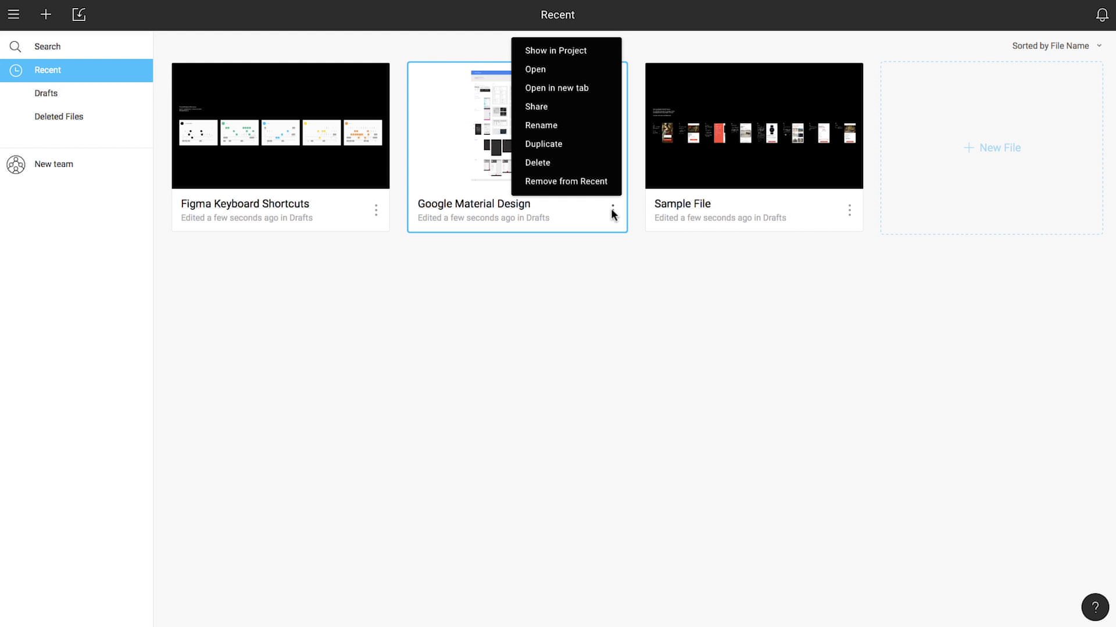
pyautogui.click(557, 169)
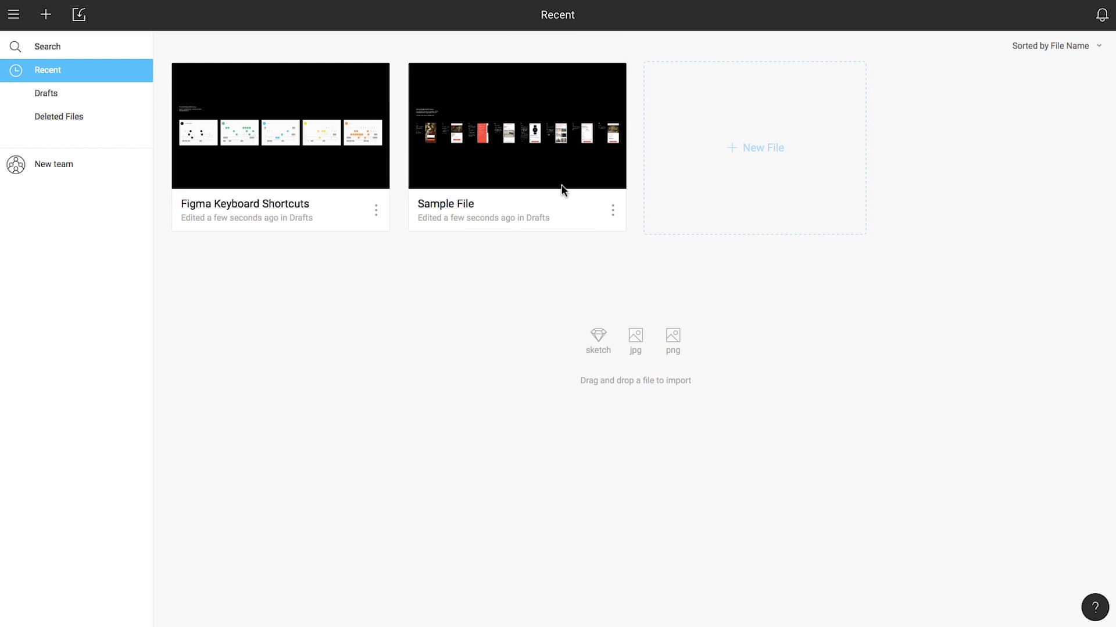
pyautogui.click(1093, 606)
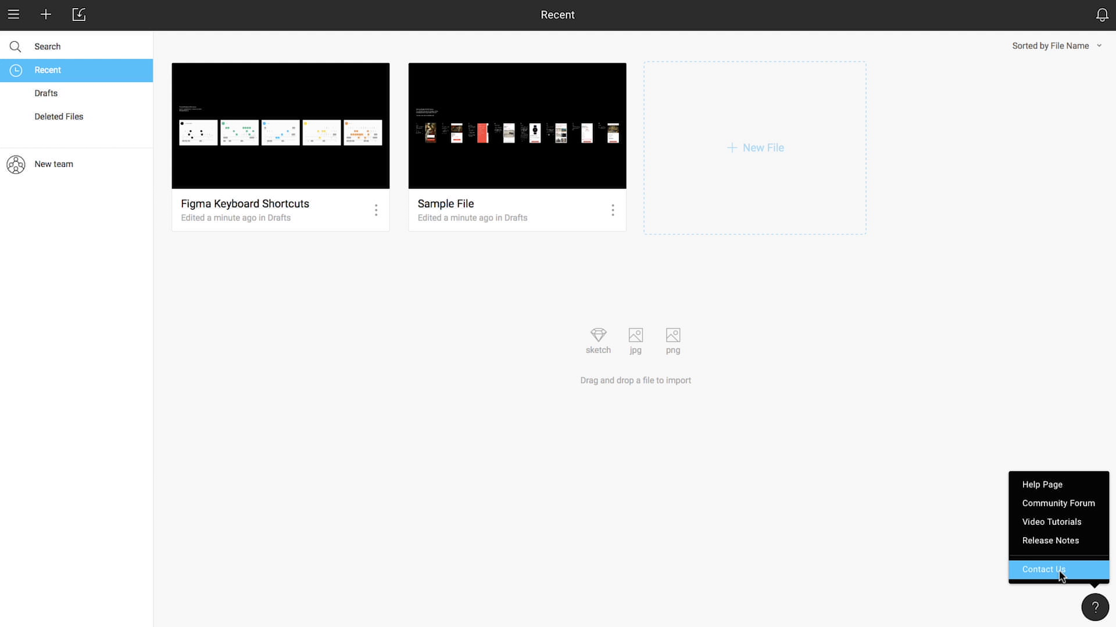
pyautogui.click(1044, 570)
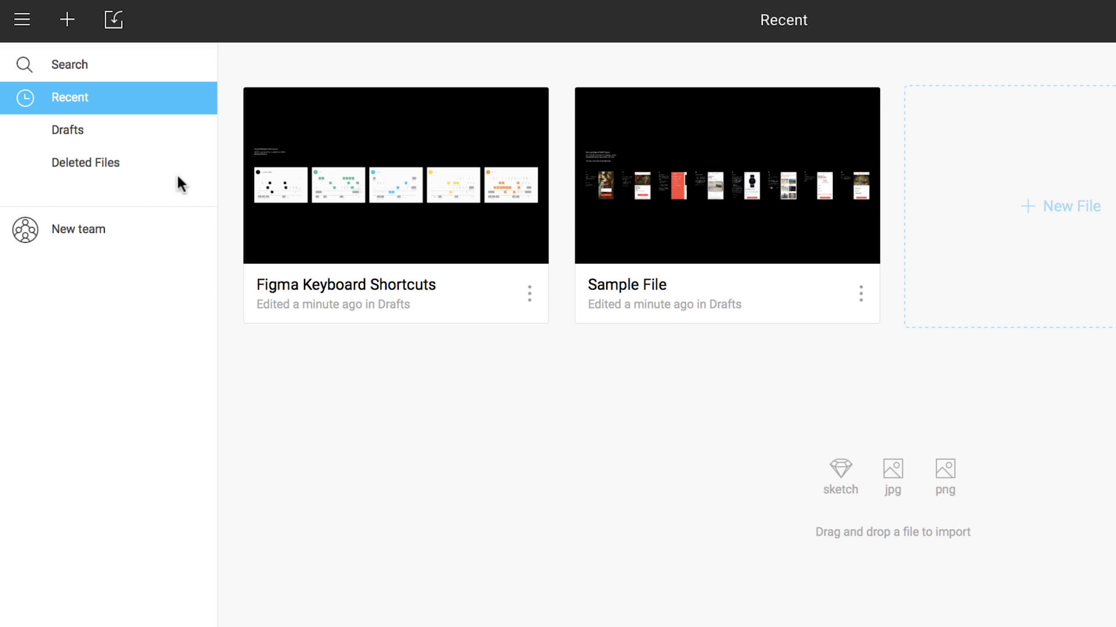
# Step: Check Google Material Design in Deleted Files, then search files for 'keyboard'
pyautogui.click(64, 122)
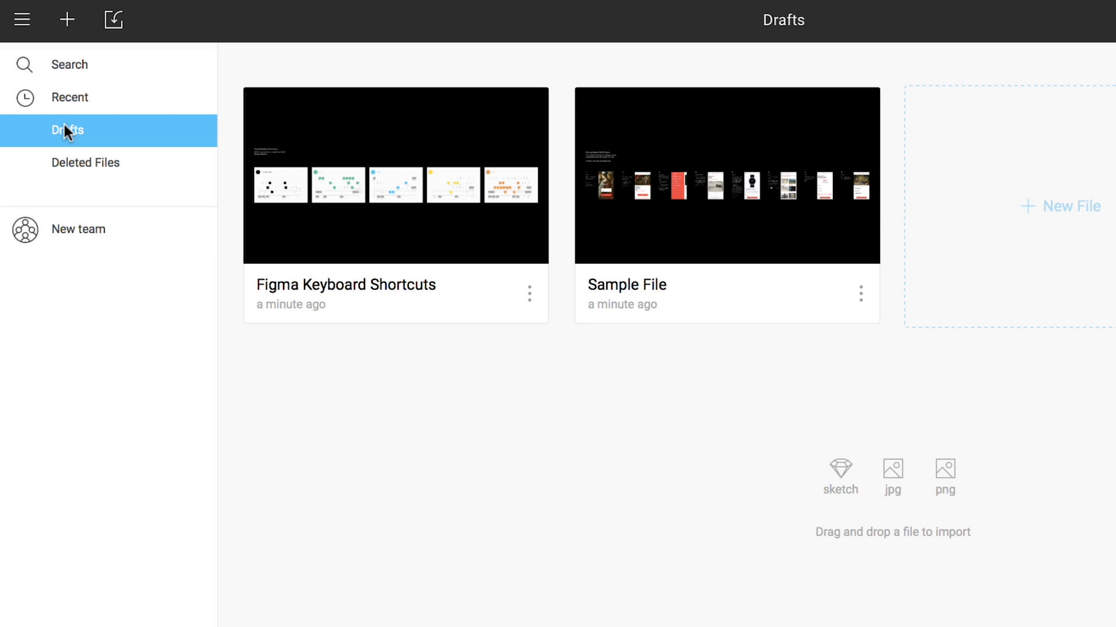
pyautogui.click(86, 165)
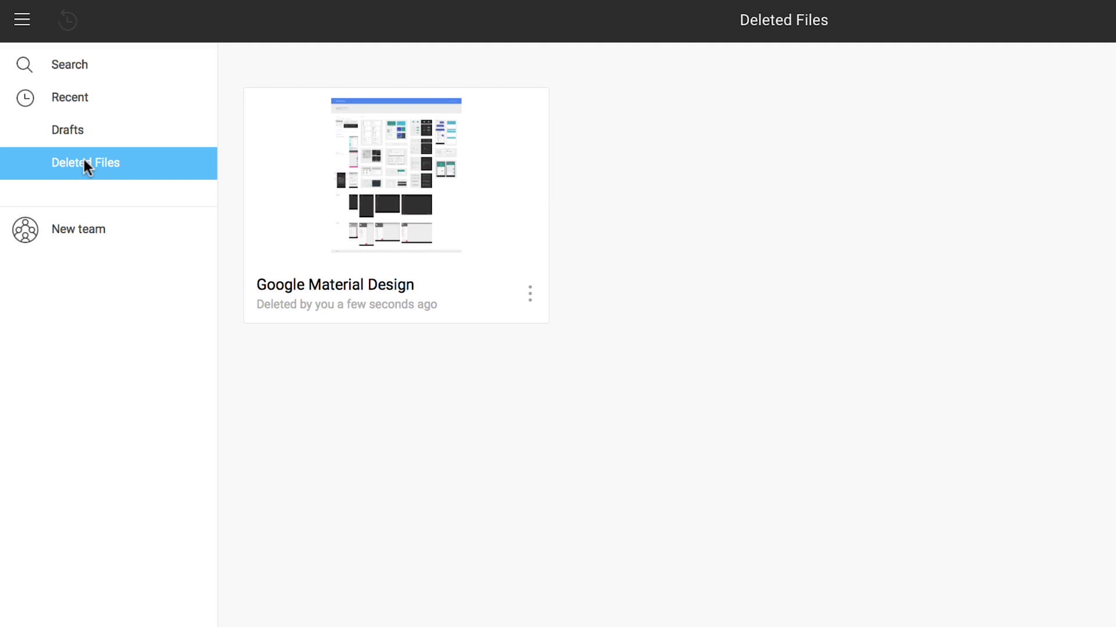
pyautogui.click(527, 296)
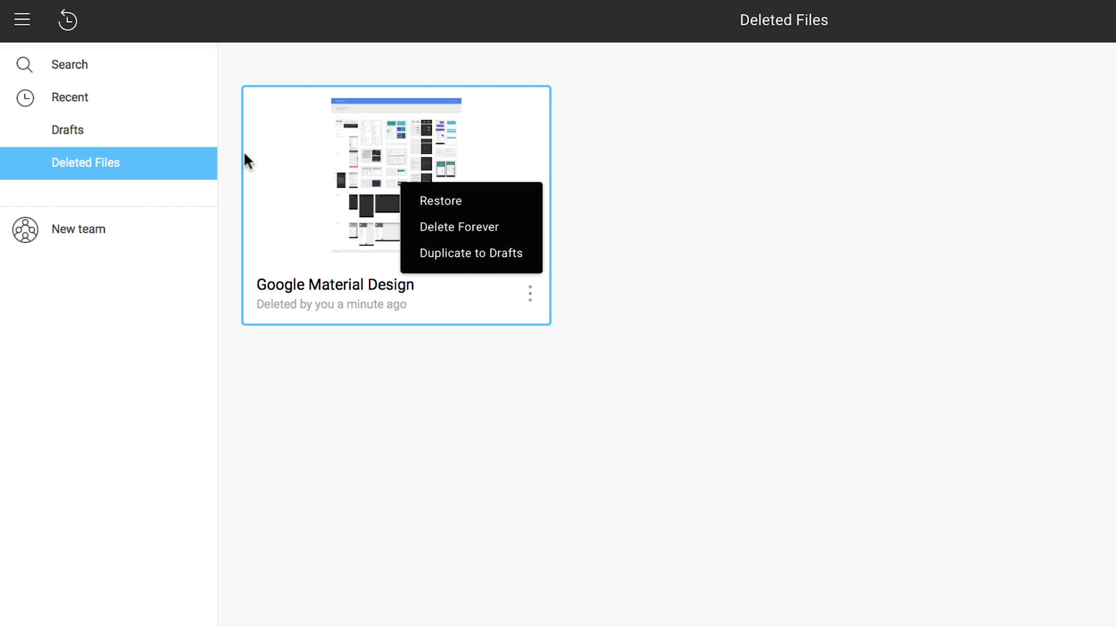
pyautogui.click(65, 64)
pyautogui.write('ke')
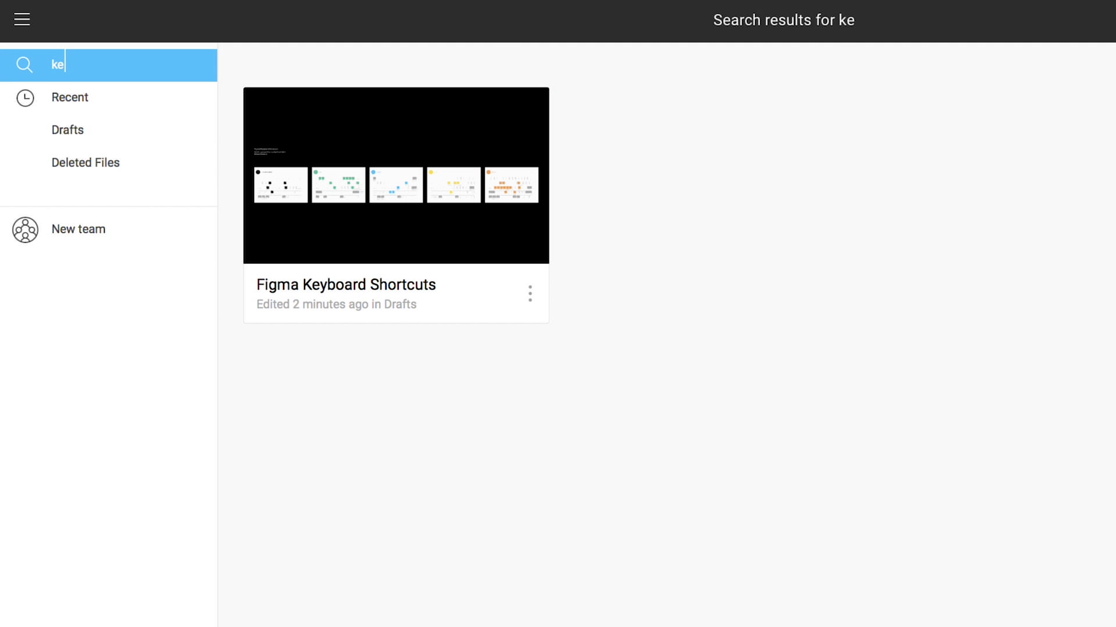
pyautogui.write('yboard')
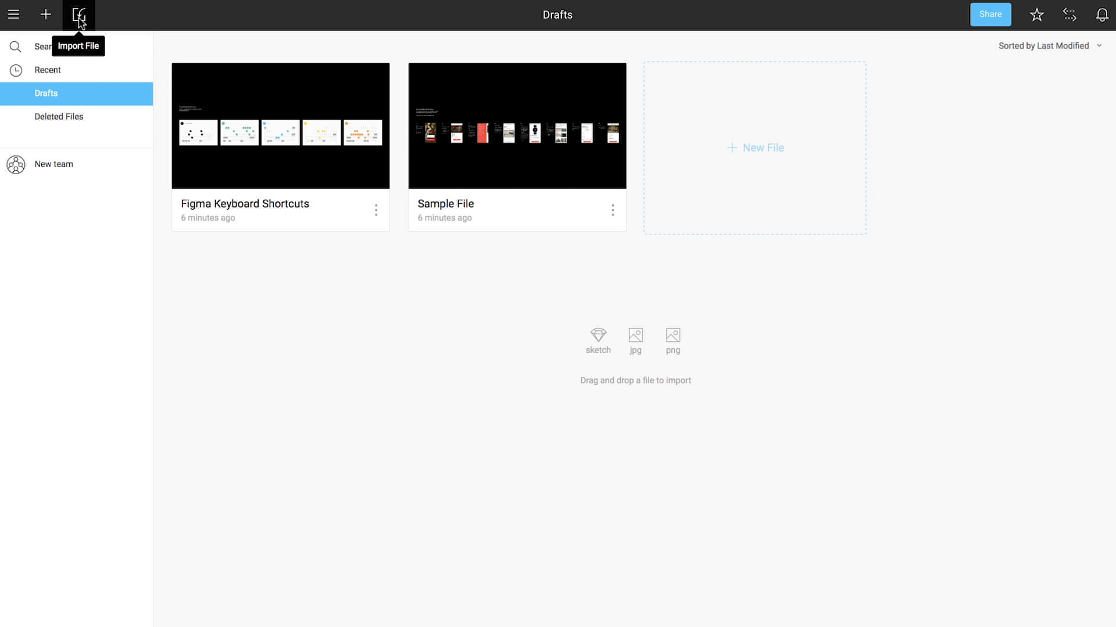
# Step: Import the Figma.sketch file from the Desktop into Drafts
pyautogui.click(79, 18)
pyautogui.click(391, 71)
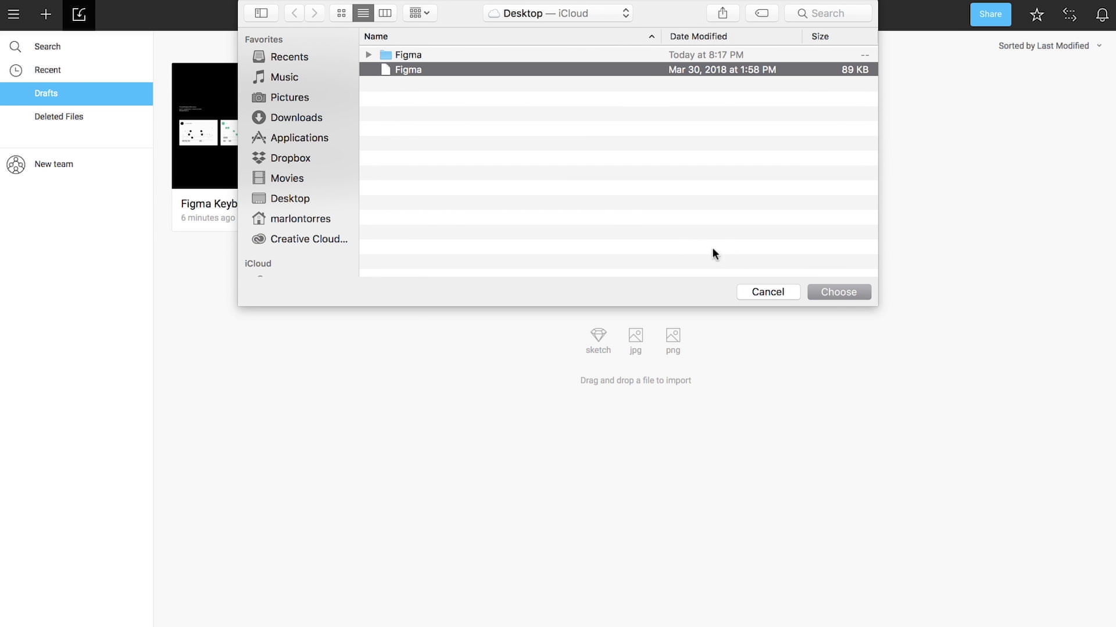
pyautogui.click(834, 291)
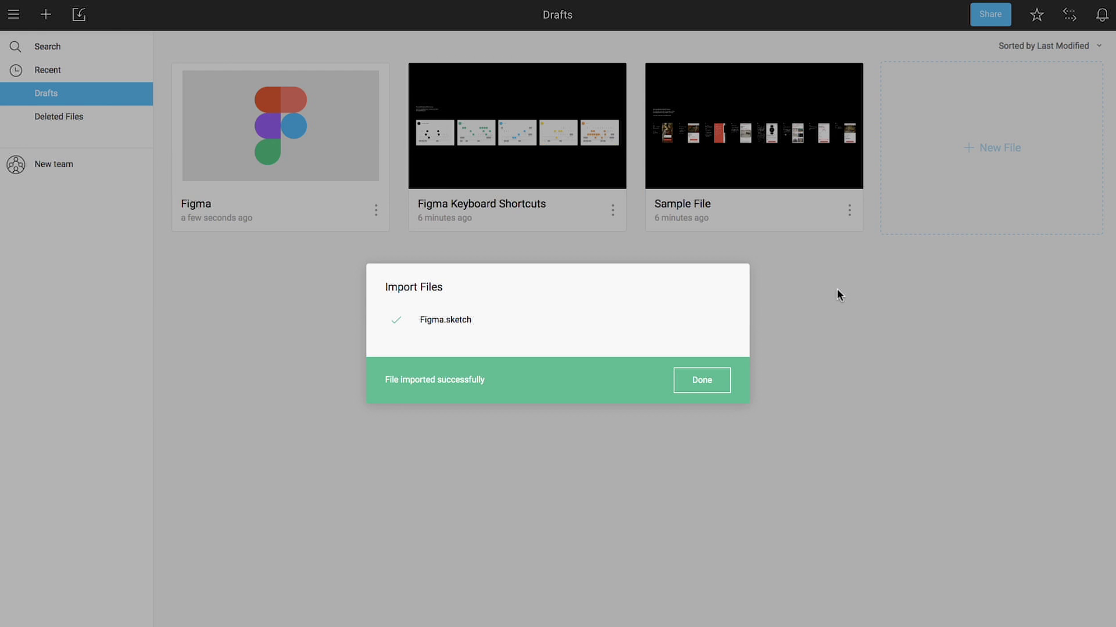
pyautogui.click(703, 379)
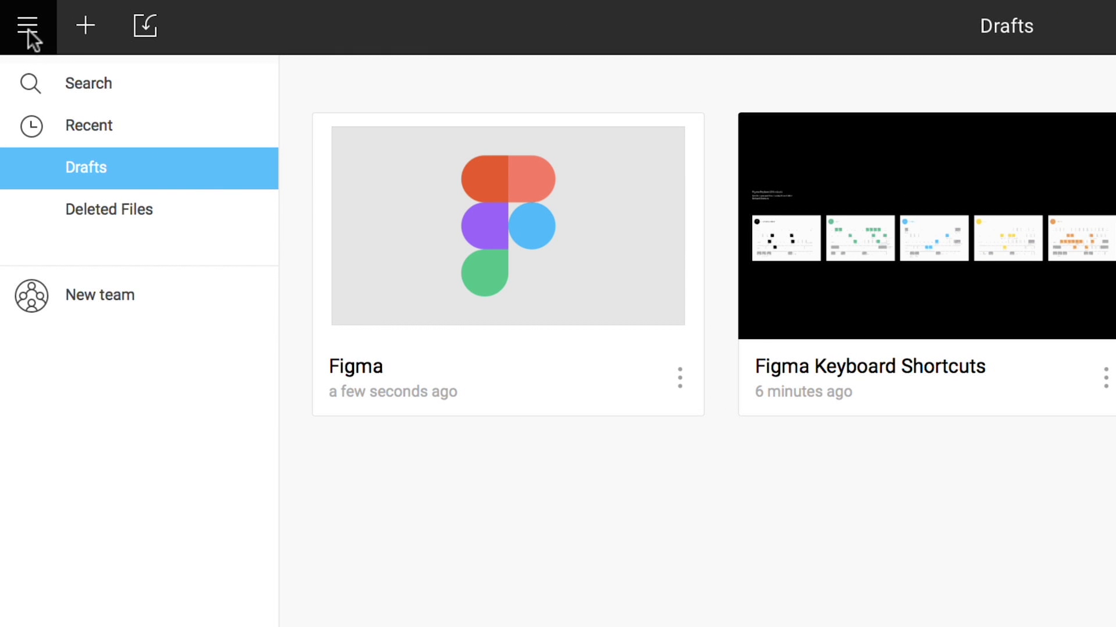
pyautogui.click(27, 29)
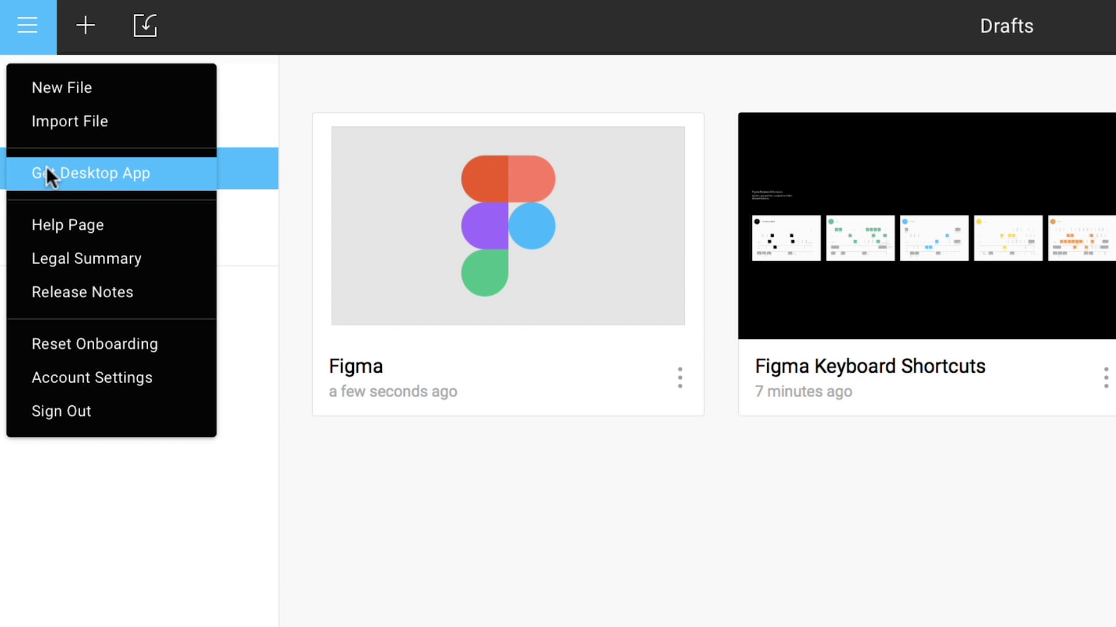
pyautogui.click(507, 567)
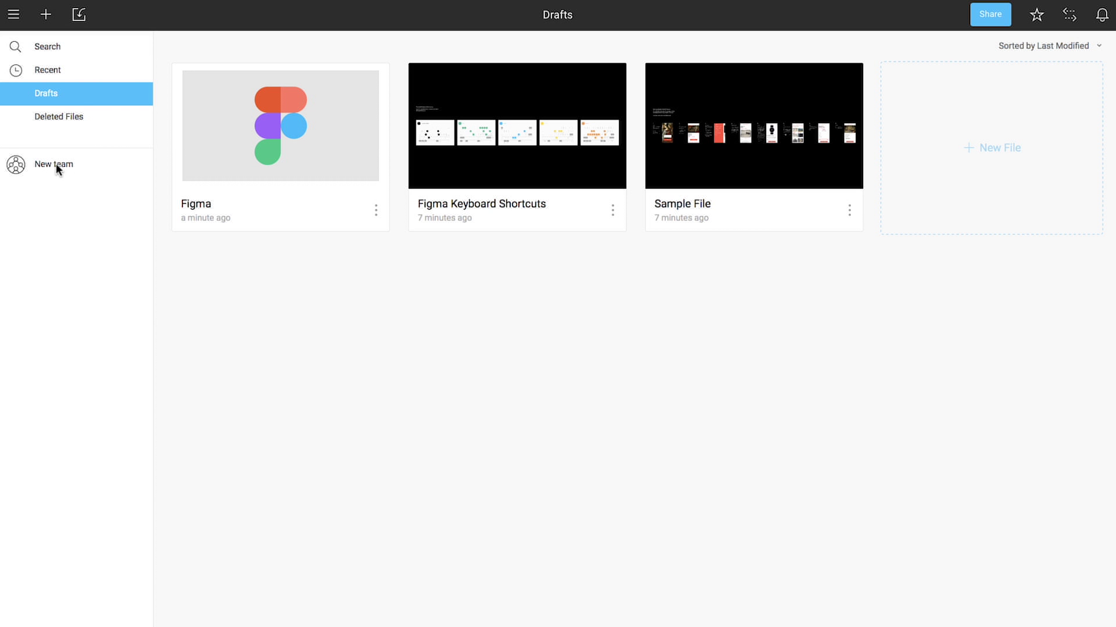
# Step: Create a team named 'Superstar' and keep it on the free Starter plan
pyautogui.click(56, 166)
pyautogui.write('Superstar')
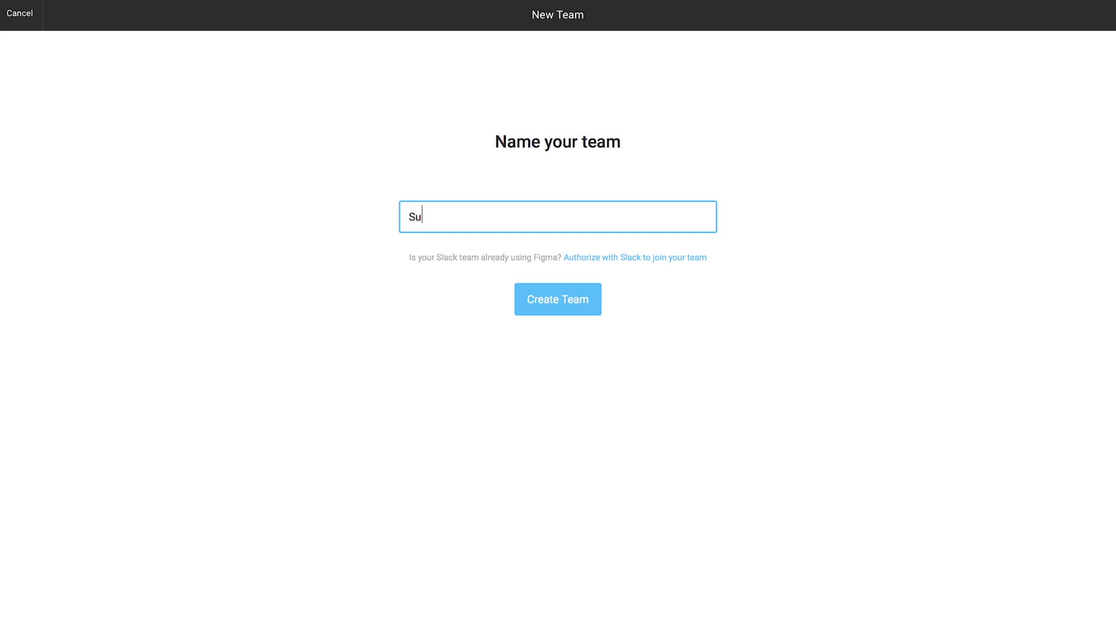
pyautogui.click(543, 301)
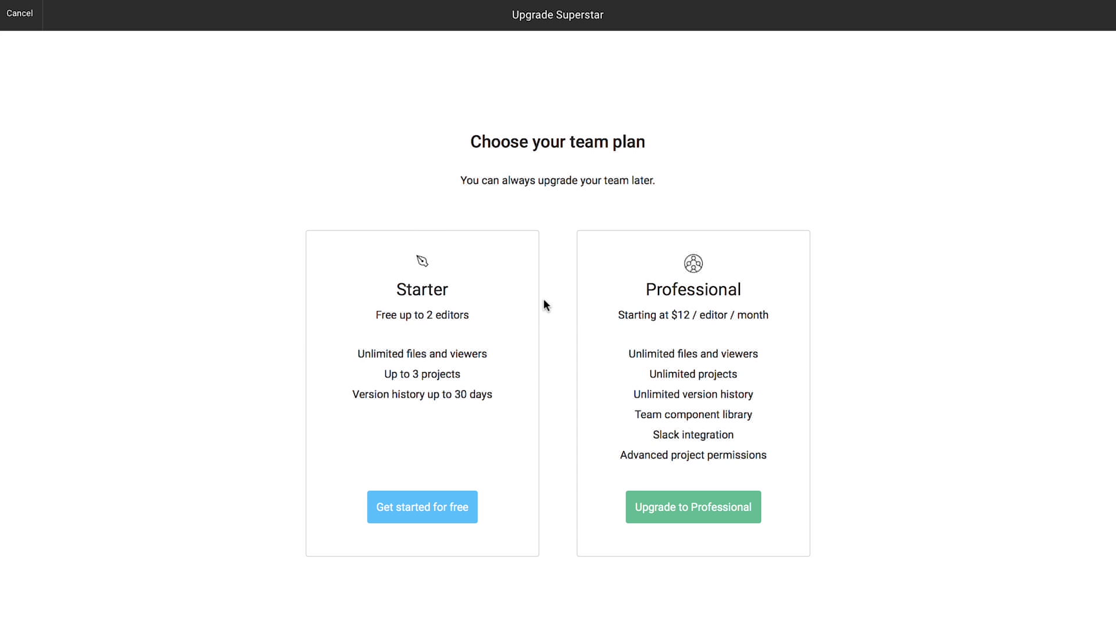
pyautogui.click(414, 509)
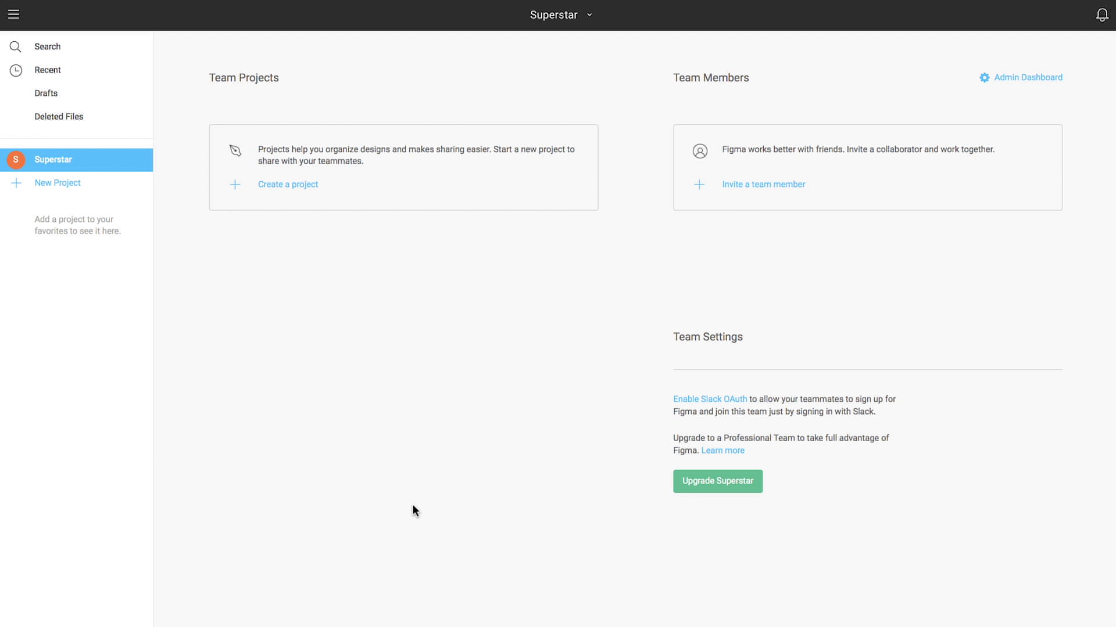
# Step: Invite a new member by e-mail to Superstar with 'can edit' permission
pyautogui.click(743, 186)
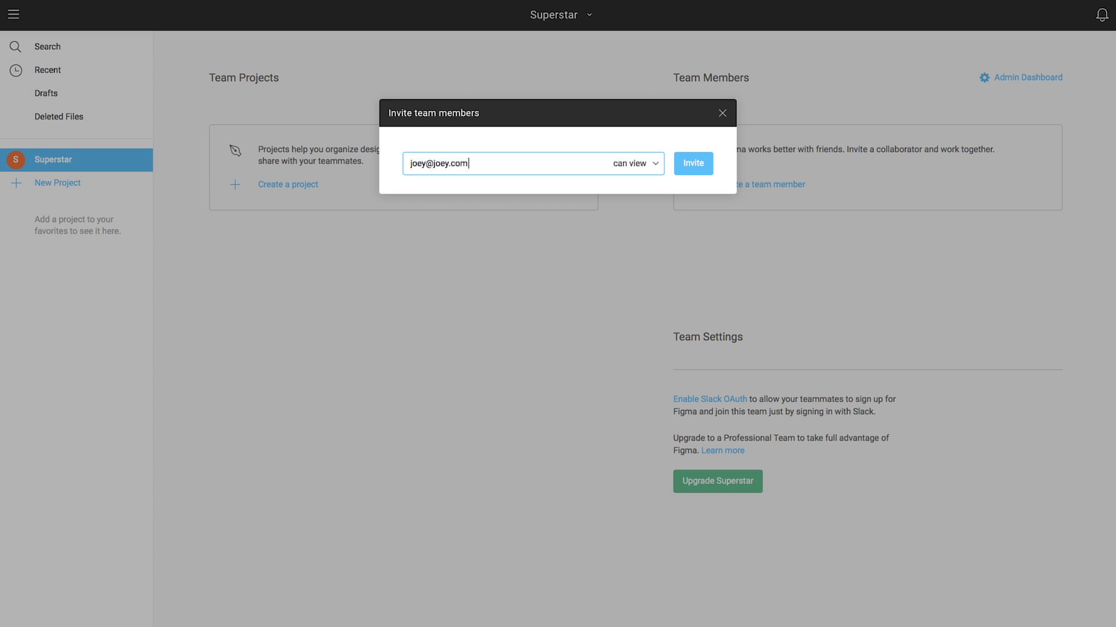
pyautogui.click(657, 165)
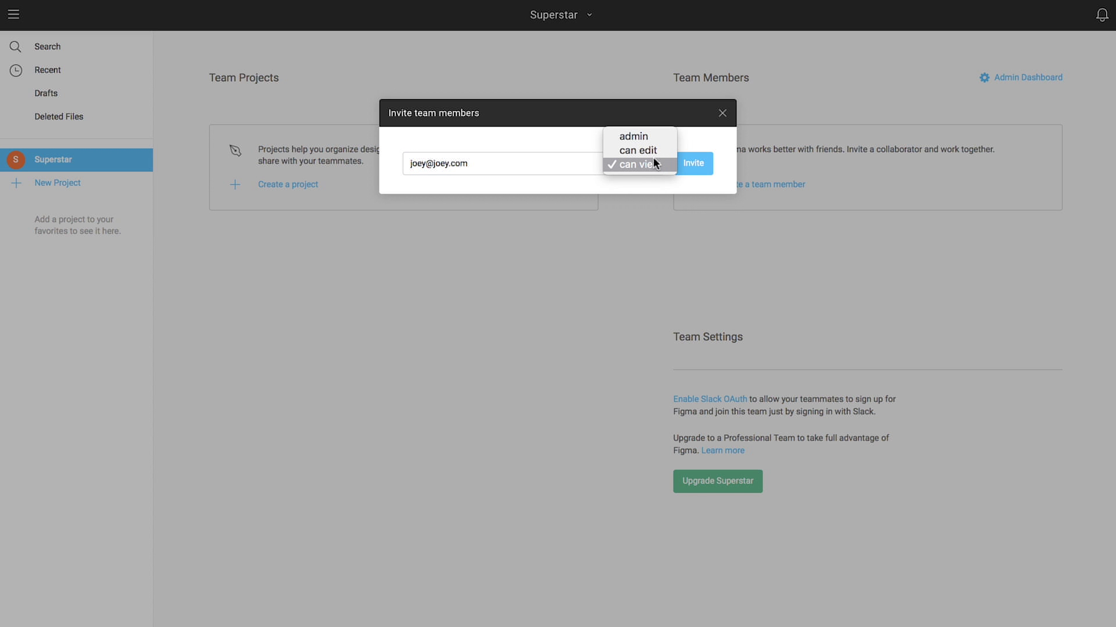
pyautogui.click(651, 152)
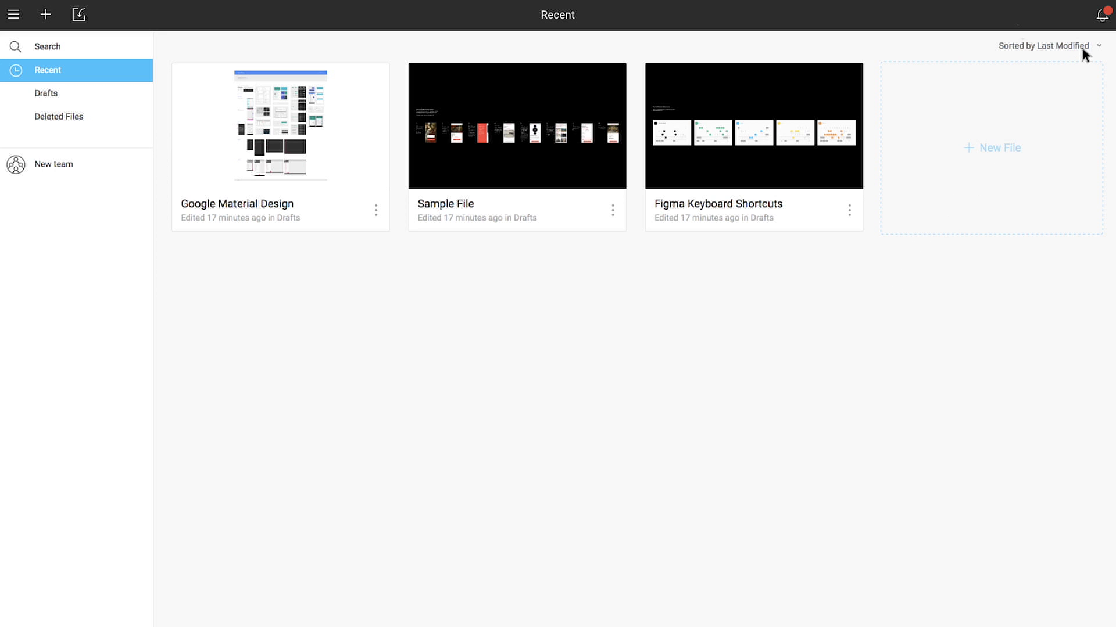
# Step: Accept the Superstar team invitation from the notifications
pyautogui.click(1101, 16)
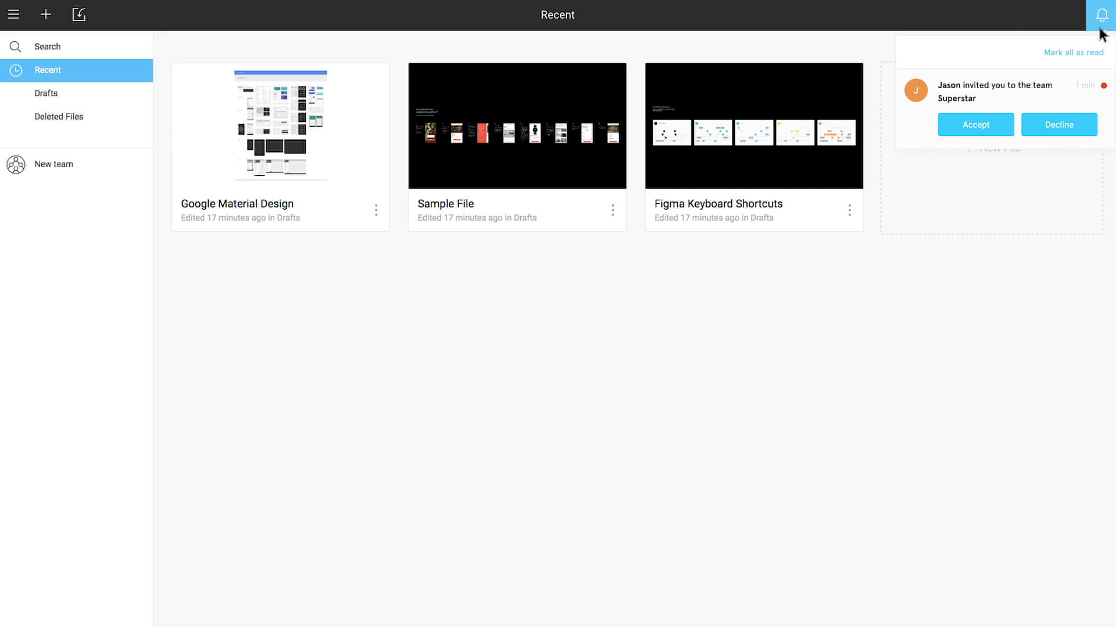
pyautogui.click(1011, 122)
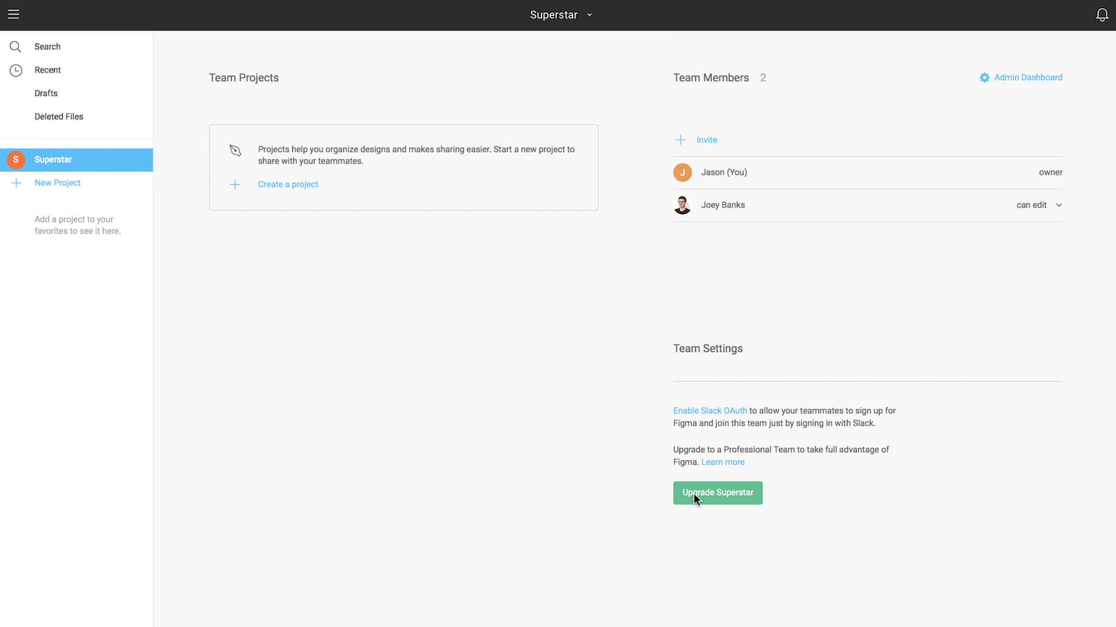
# Step: Start upgrading Superstar on the annual plan with 3 editor seats
pyautogui.click(710, 496)
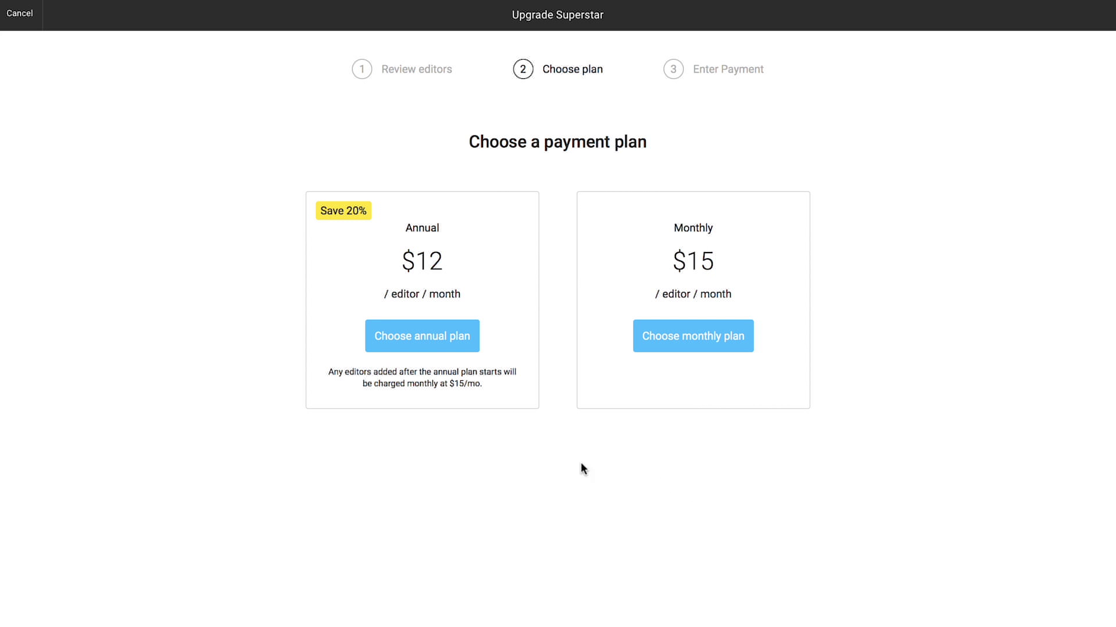
pyautogui.click(446, 347)
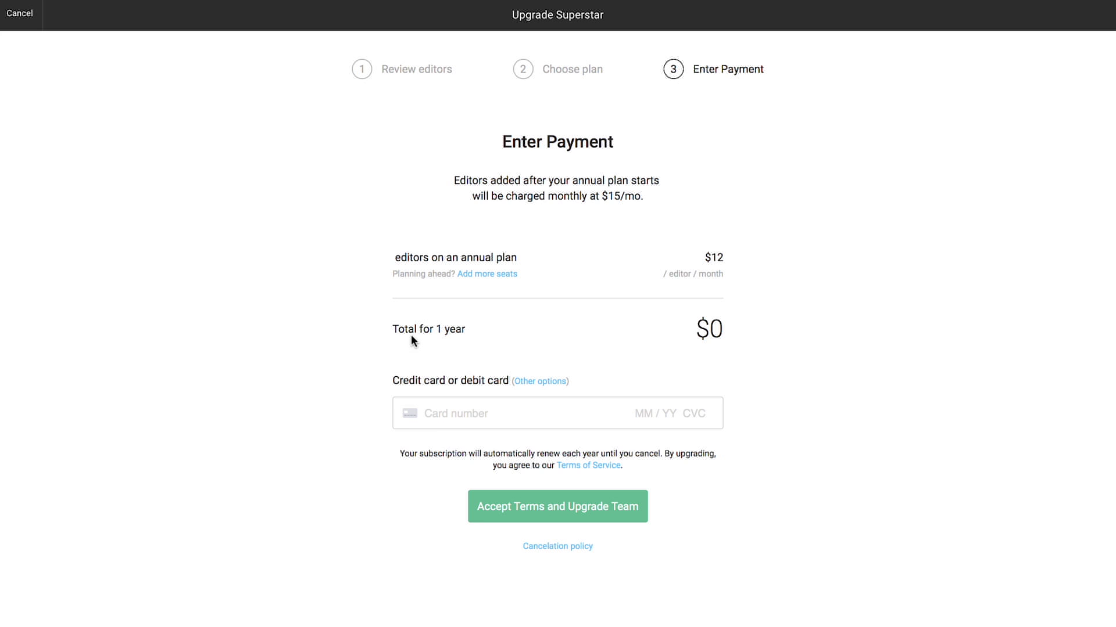
pyautogui.click(477, 277)
pyautogui.write('3')
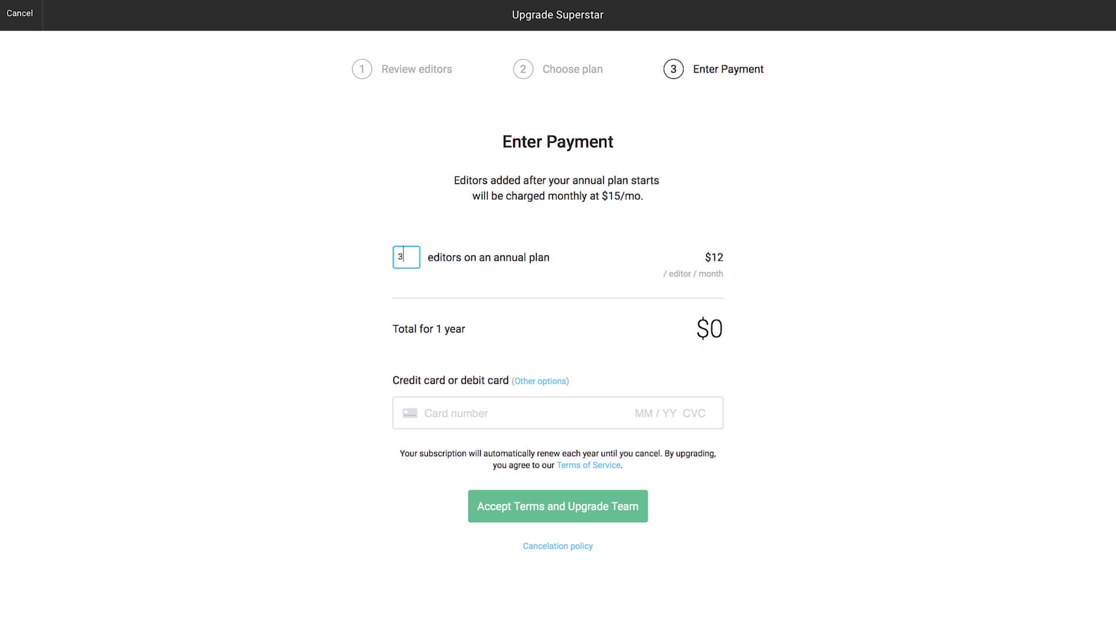
# Step: Enter the card number, expiry and security code, then accept terms to upgrade for $432
pyautogui.click(465, 407)
pyautogui.write('1')
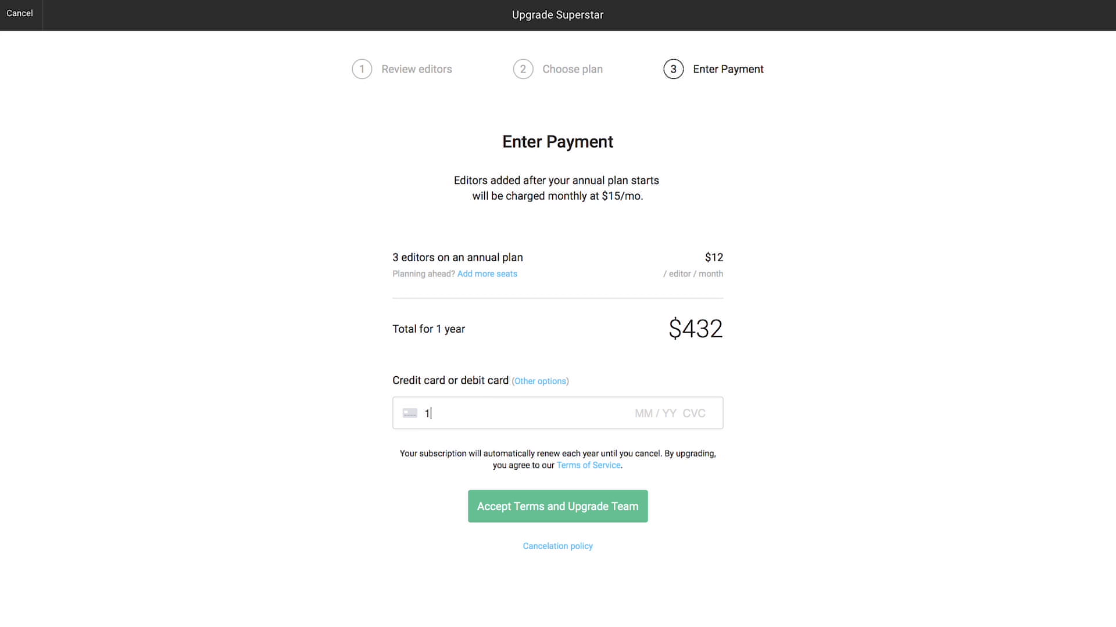
pyautogui.write('111 2222 3333 4444 04 / 20 177')
pyautogui.click(577, 507)
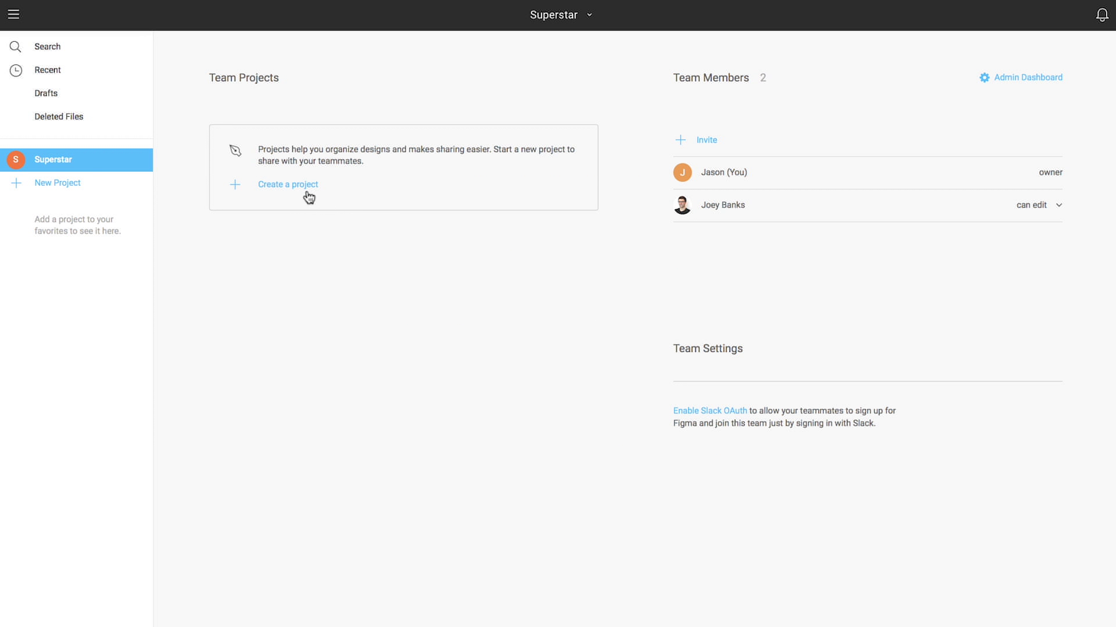
# Step: Create a 'Travel App' project that everyone at Superstar can edit
pyautogui.click(280, 188)
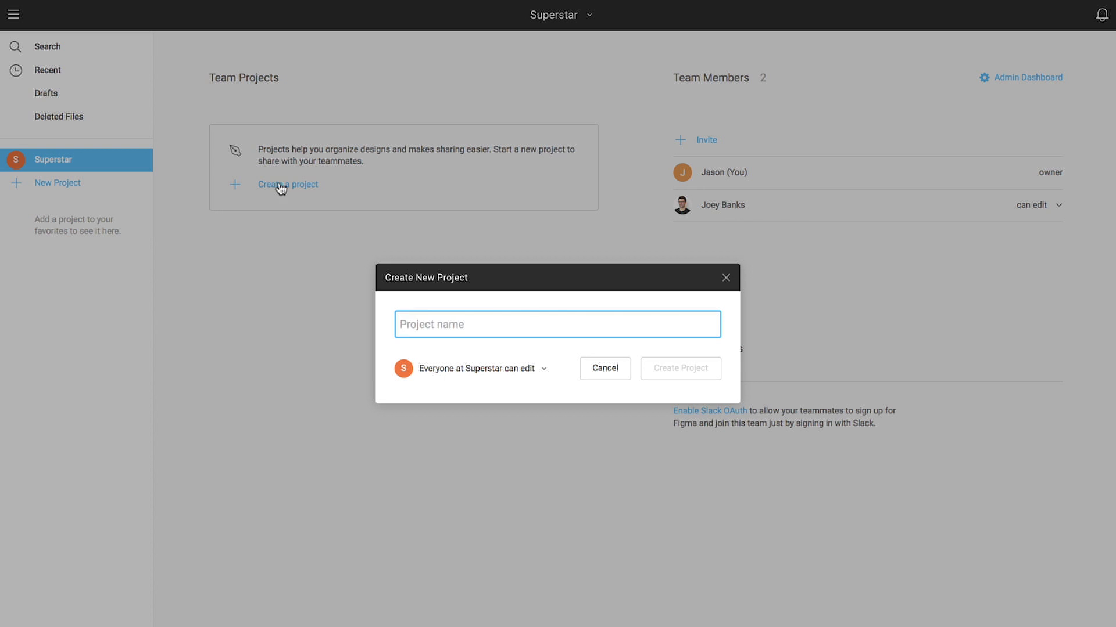
pyautogui.write('Travel App')
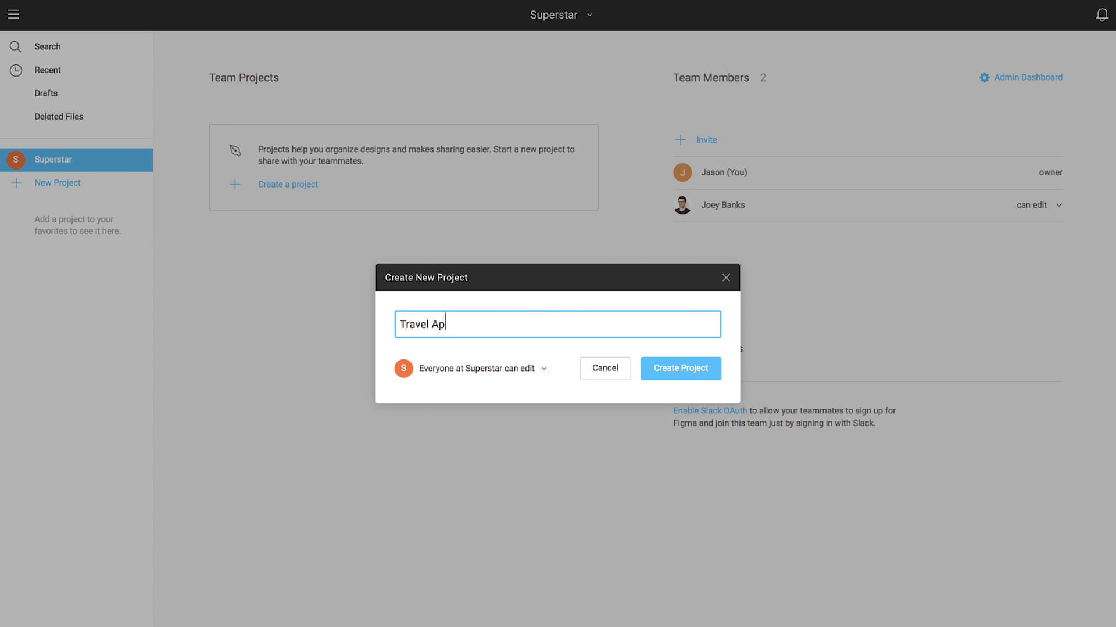
pyautogui.click(545, 372)
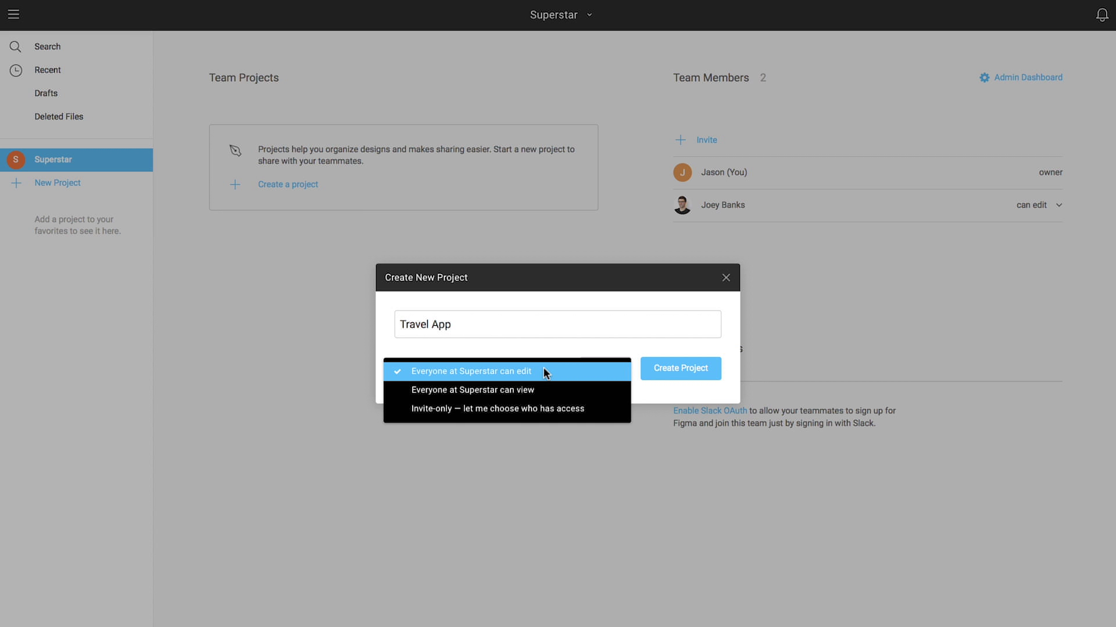
pyautogui.click(545, 372)
pyautogui.click(663, 367)
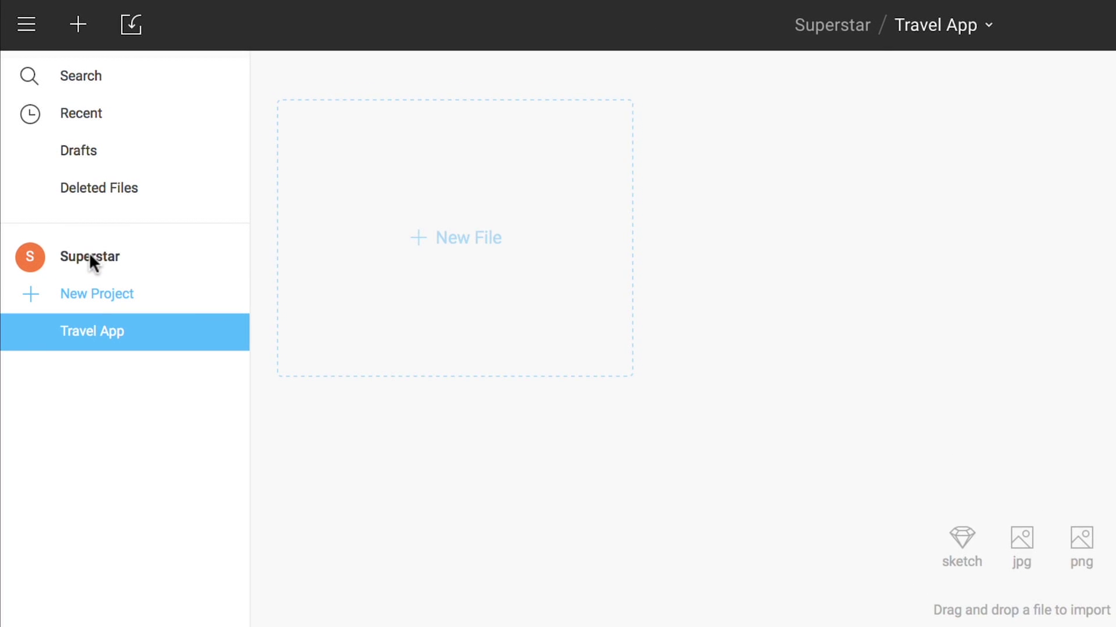
# Step: Toggle Travel App's favorite star off and on, then open it and add a blank file
pyautogui.click(88, 258)
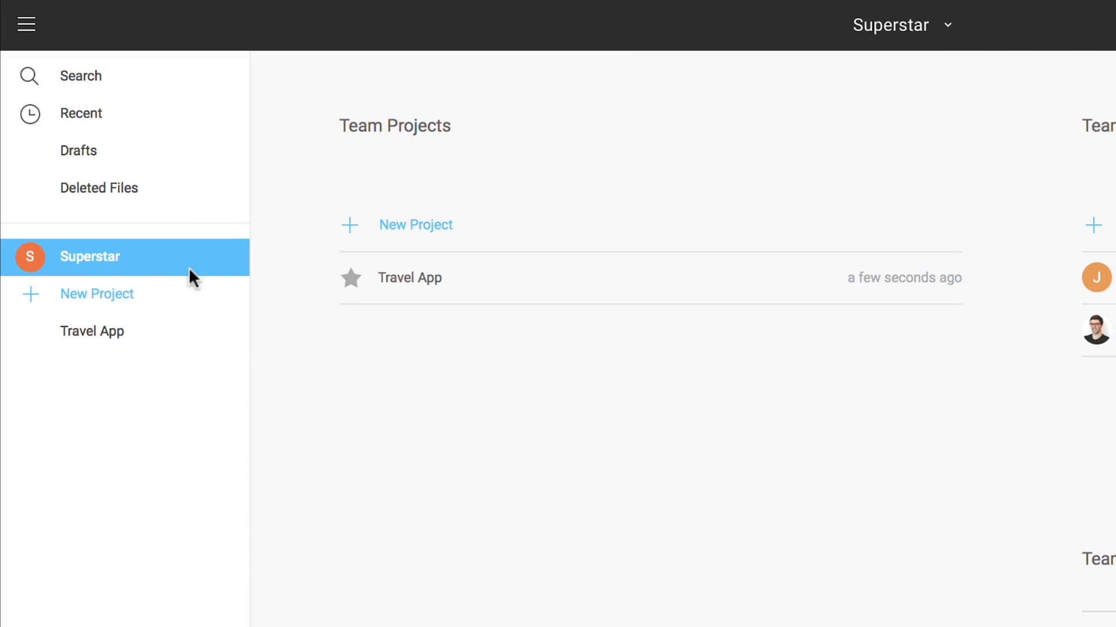
pyautogui.click(355, 283)
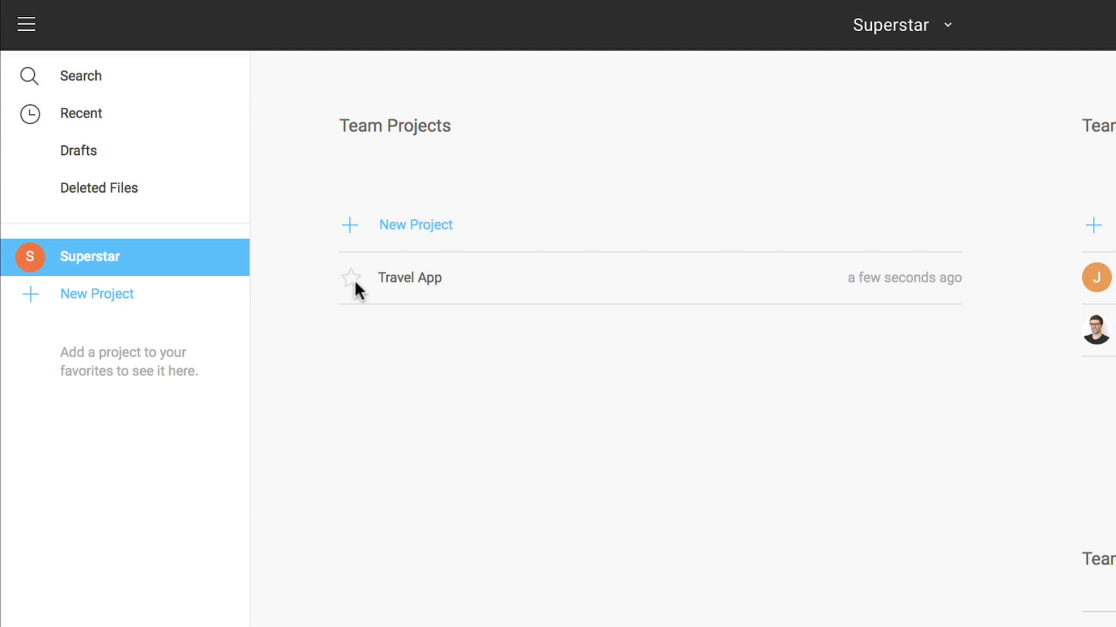
pyautogui.click(352, 281)
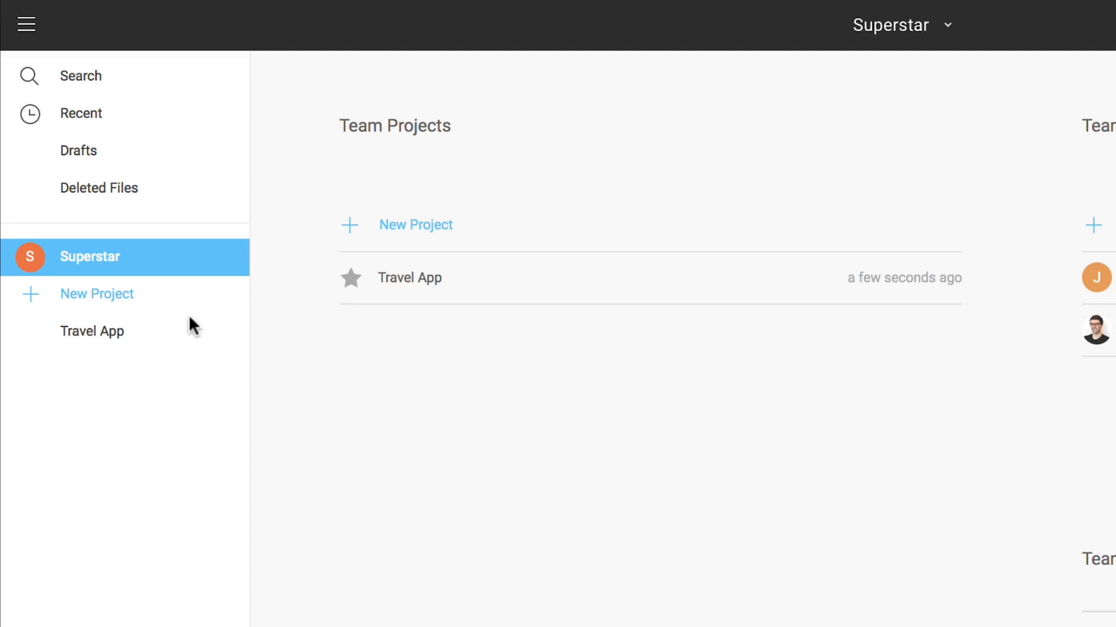
pyautogui.click(101, 334)
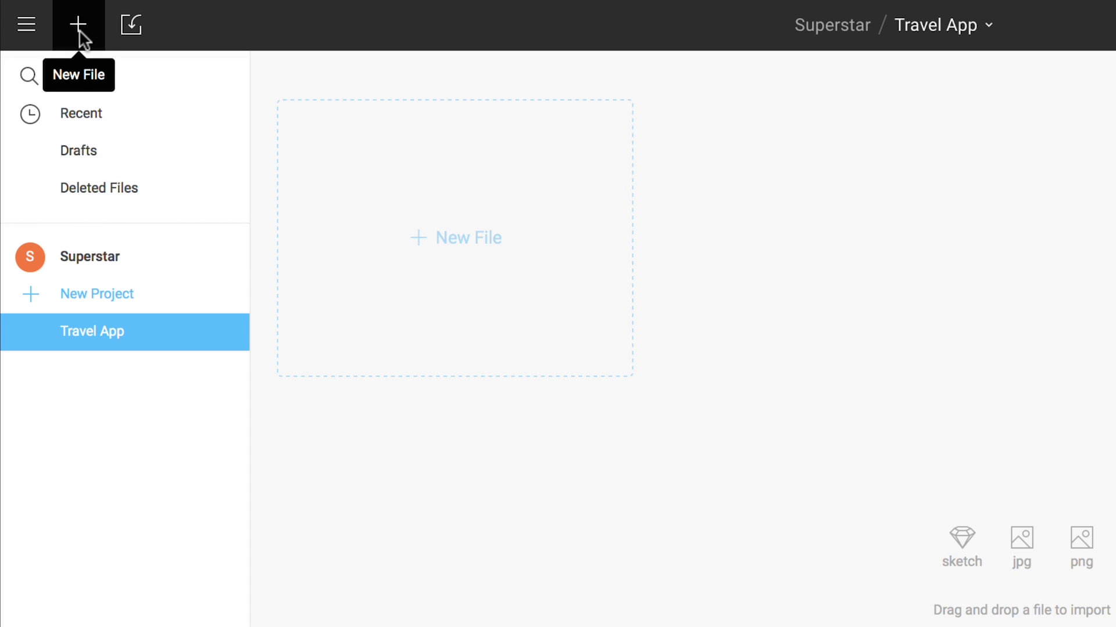
pyautogui.click(453, 238)
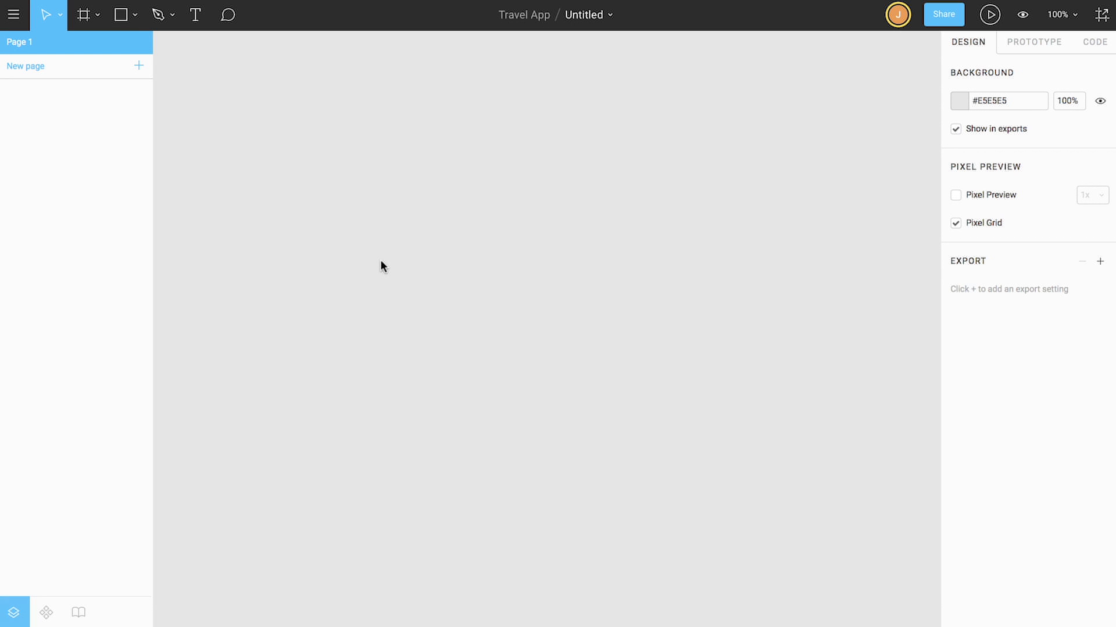